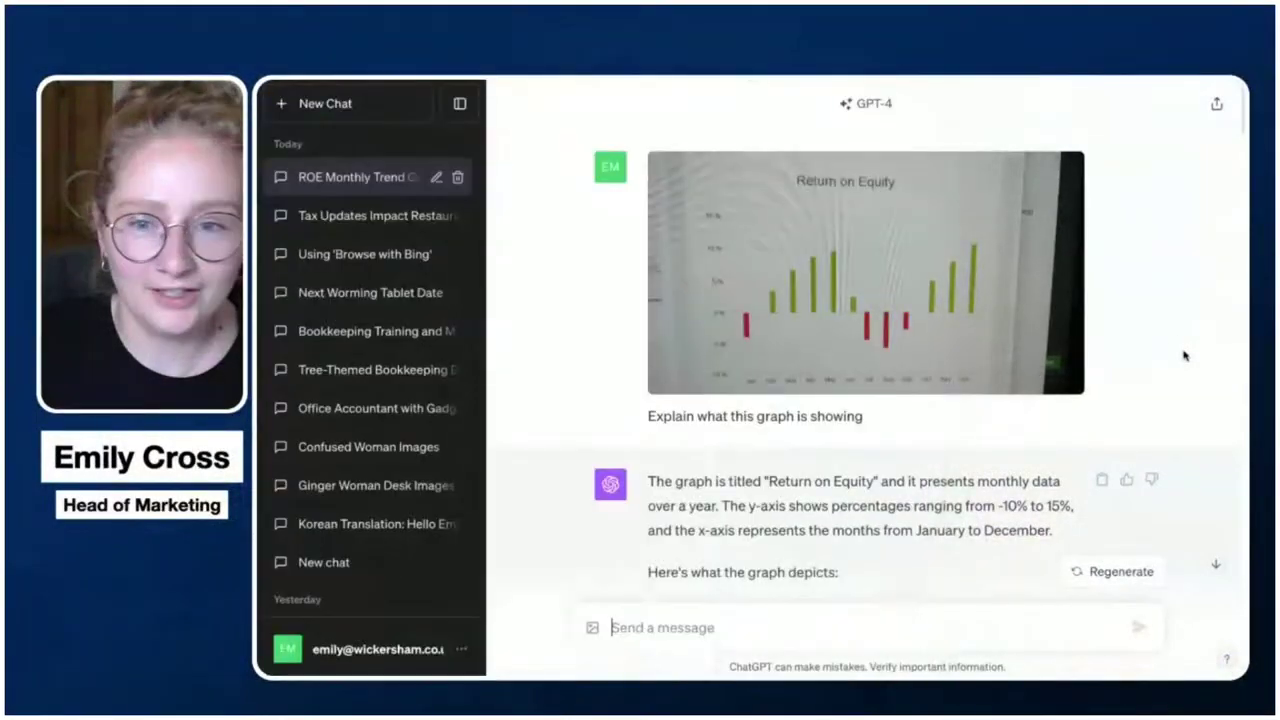
Start a new chat and check which model is selected for it
{"action": "left_click", "coordinate": [363, 108]}
{"action": "mouse_move", "coordinate": [954, 120]}
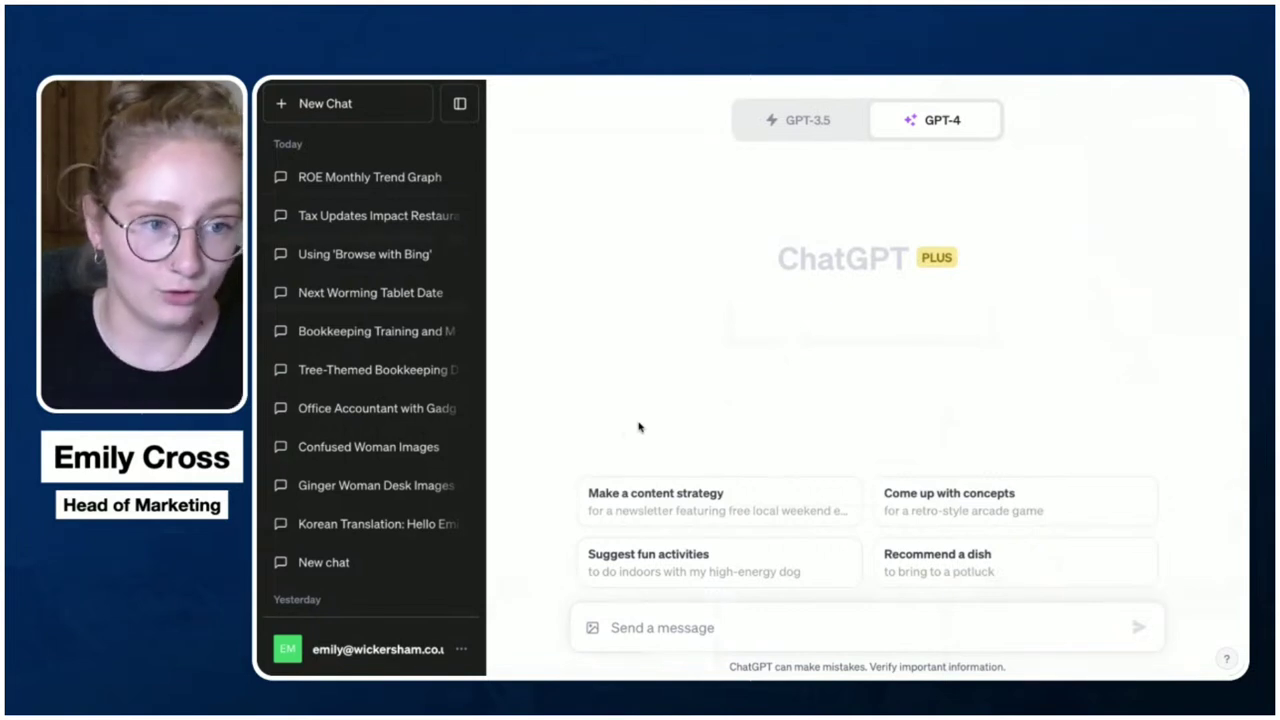
Open the ROE Monthly Trend Graph chat and return to its first message with the Return on Equity graph
{"action": "left_click", "coordinate": [413, 180]}
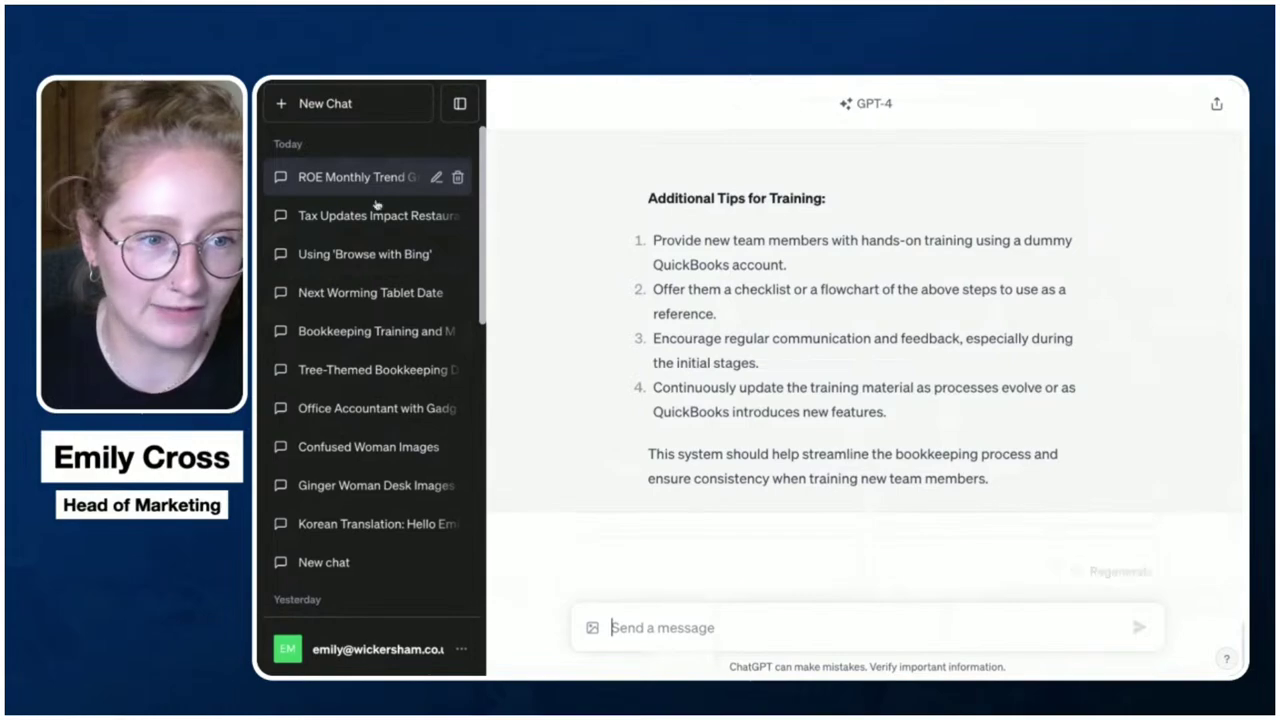
{"action": "scroll", "coordinate": [847, 260], "scroll_direction": "up", "scroll_amount": 15}
{"action": "scroll", "coordinate": [847, 260], "scroll_direction": "up", "scroll_amount": 20}
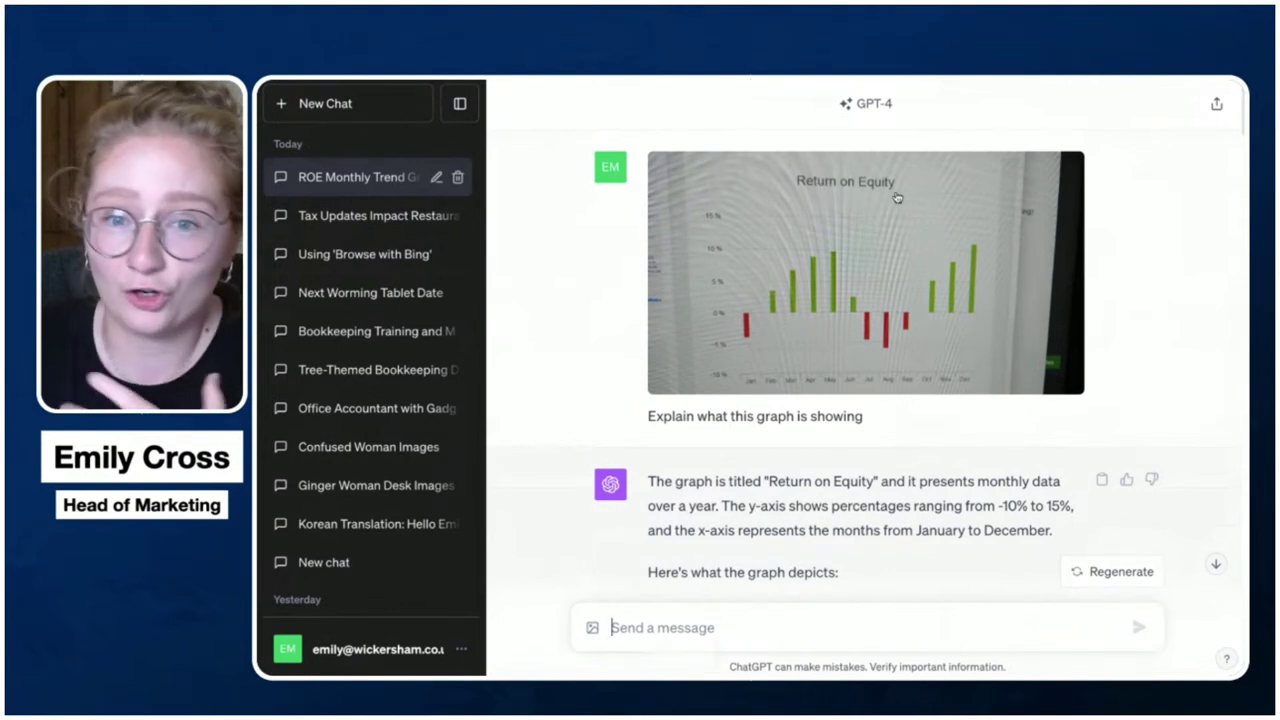
Compare the Return on Equity graph photo with the reply explaining its green and red bars
{"action": "scroll", "coordinate": [900, 199], "scroll_direction": "down", "scroll_amount": 1}
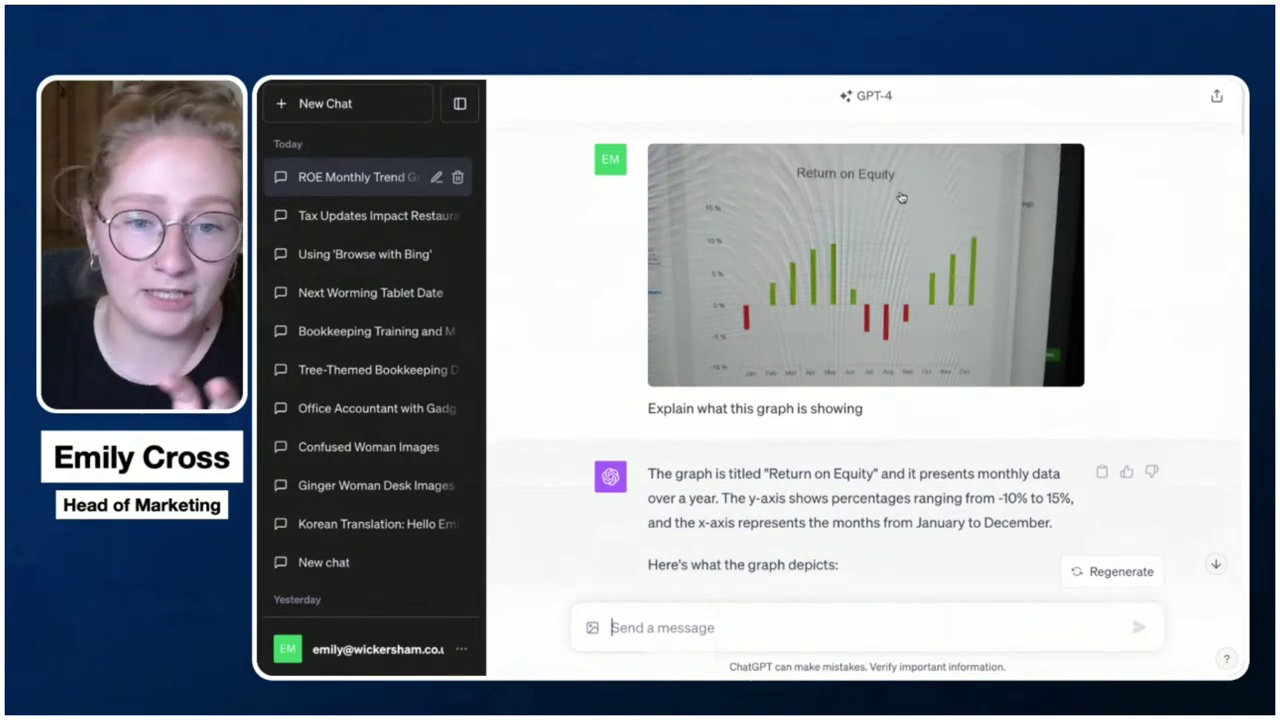
{"action": "scroll", "coordinate": [900, 198], "scroll_direction": "down", "scroll_amount": 1}
{"action": "scroll", "coordinate": [901, 198], "scroll_direction": "down", "scroll_amount": 2}
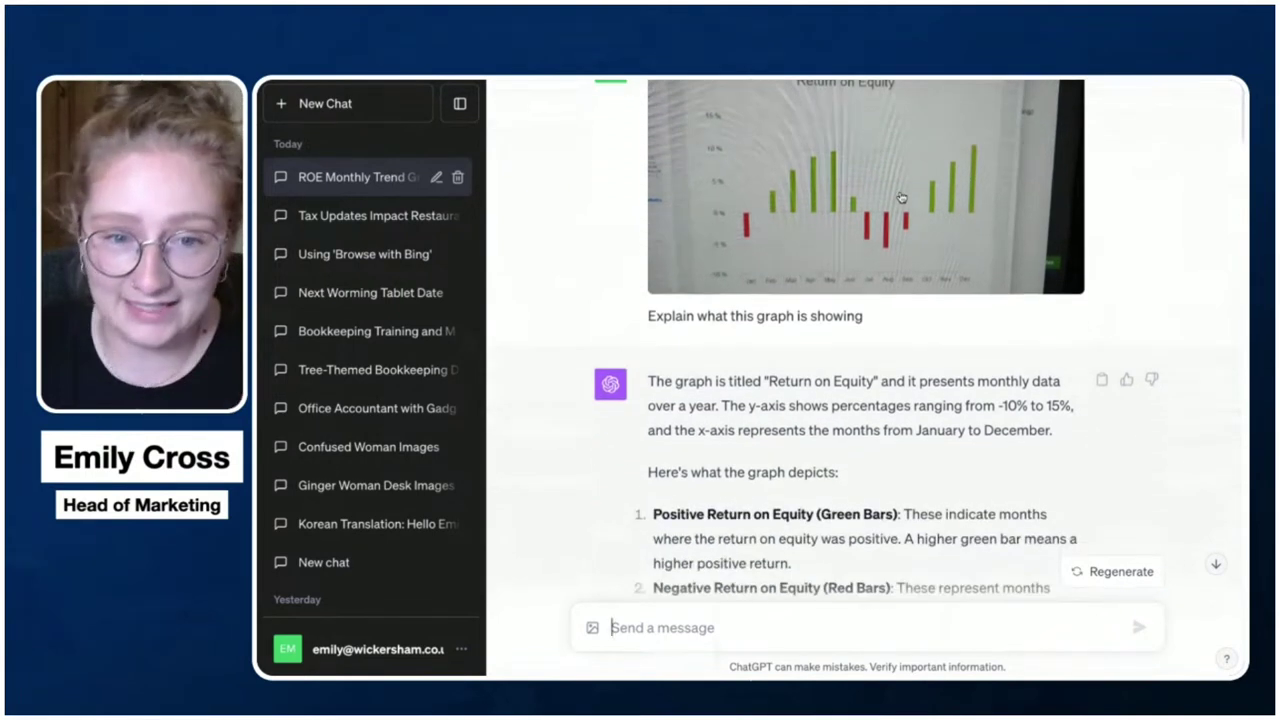
{"action": "scroll", "coordinate": [901, 198], "scroll_direction": "down", "scroll_amount": 2}
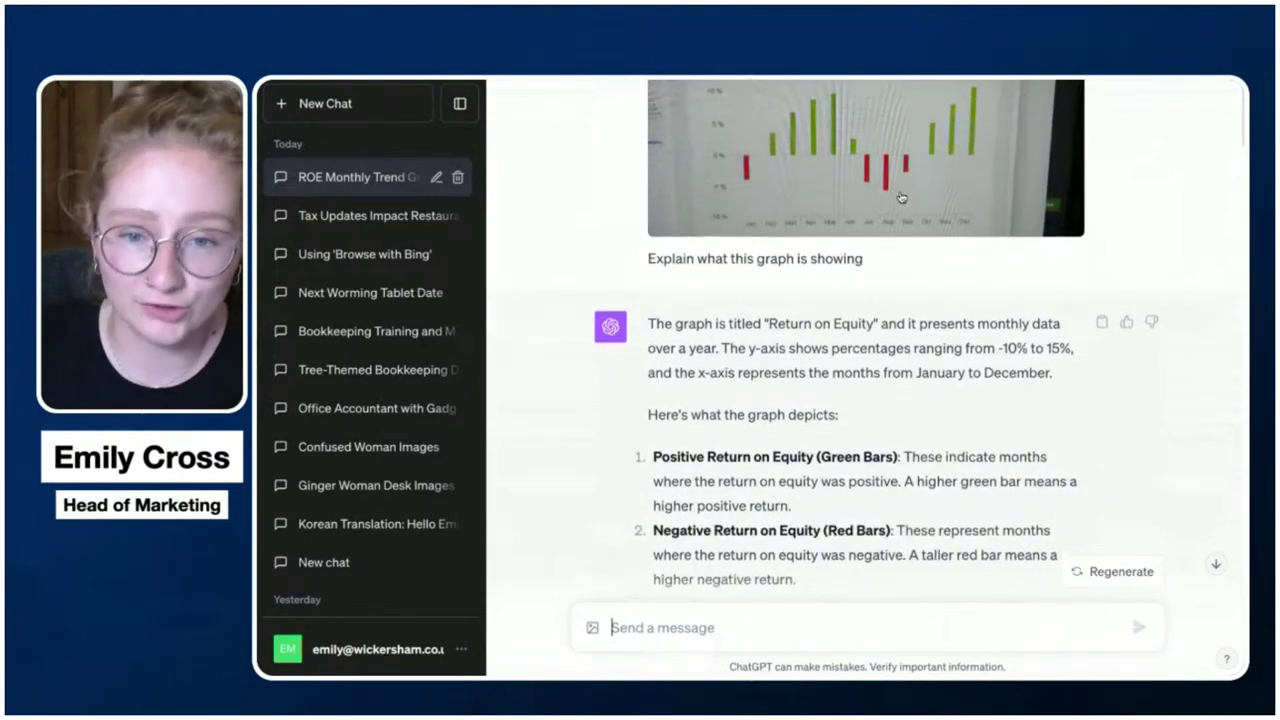
{"action": "scroll", "coordinate": [900, 198], "scroll_direction": "down", "scroll_amount": 2}
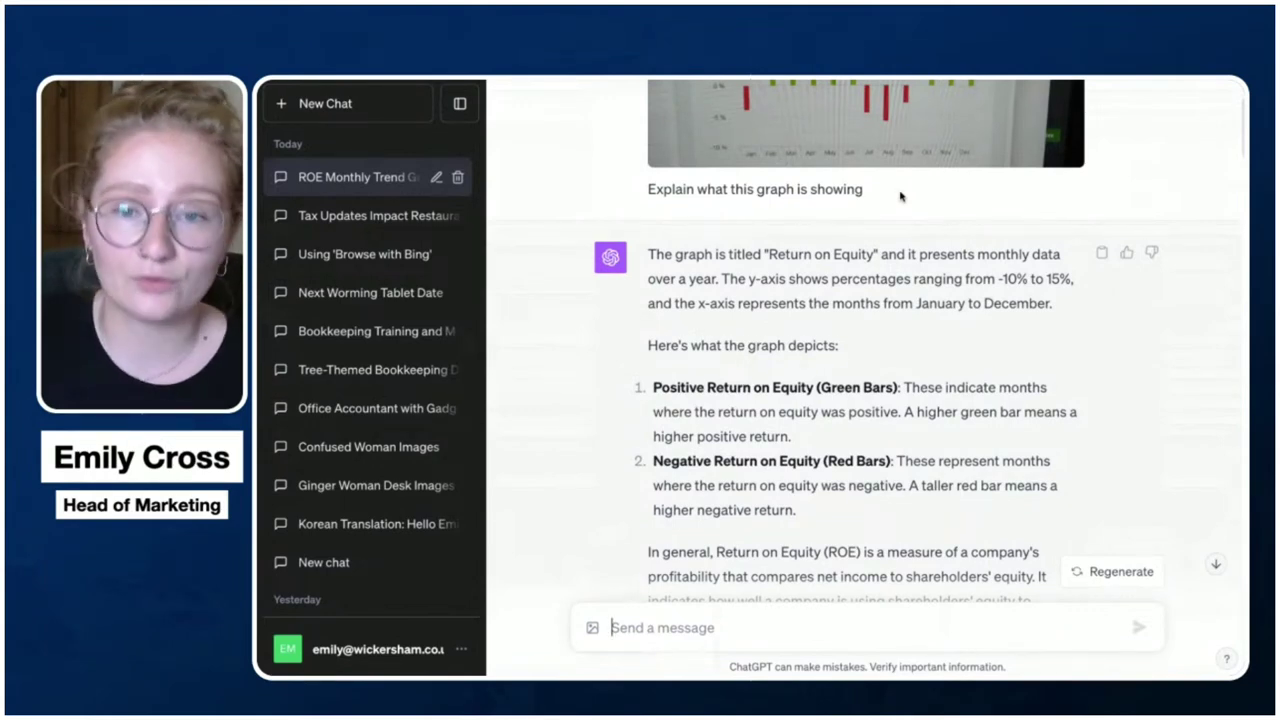
{"action": "scroll", "coordinate": [900, 197], "scroll_direction": "down", "scroll_amount": 1}
{"action": "scroll", "coordinate": [900, 197], "scroll_direction": "up", "scroll_amount": 2}
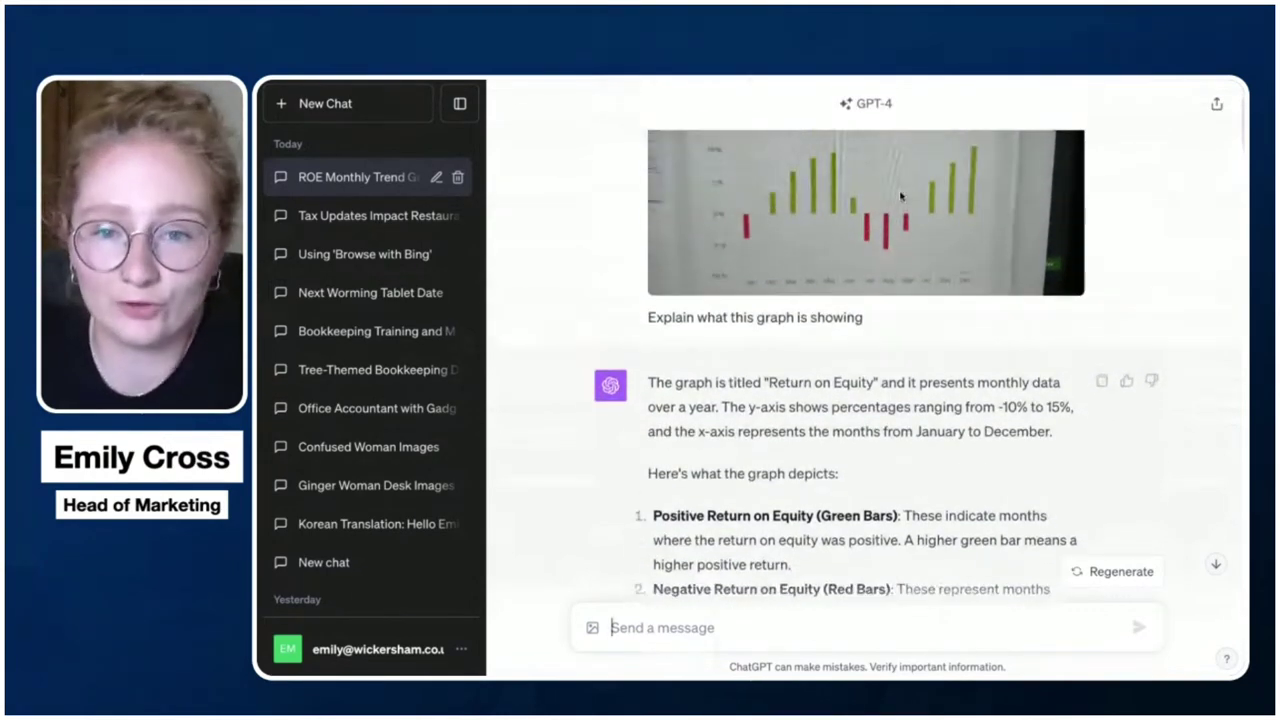
{"action": "scroll", "coordinate": [900, 197], "scroll_direction": "down", "scroll_amount": 2}
{"action": "scroll", "coordinate": [900, 197], "scroll_direction": "down", "scroll_amount": 1}
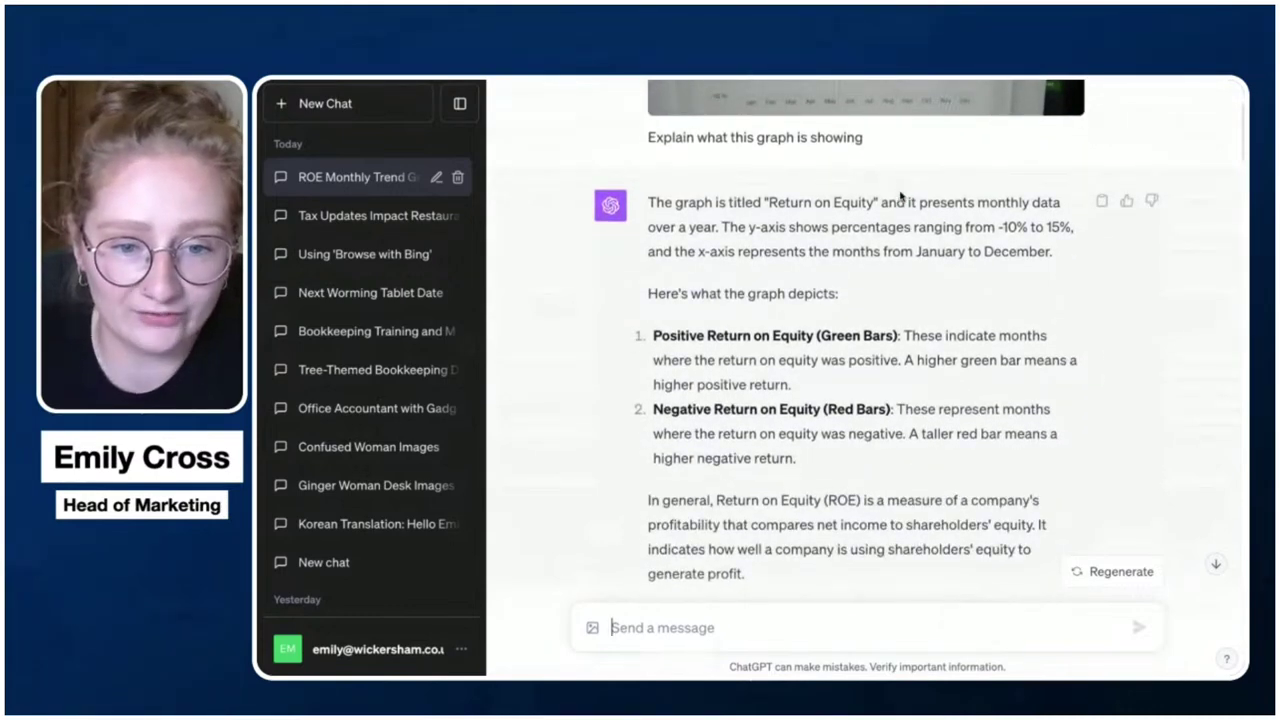
{"action": "scroll", "coordinate": [900, 197], "scroll_direction": "down", "scroll_amount": 3}
{"action": "scroll", "coordinate": [900, 197], "scroll_direction": "down", "scroll_amount": 3}
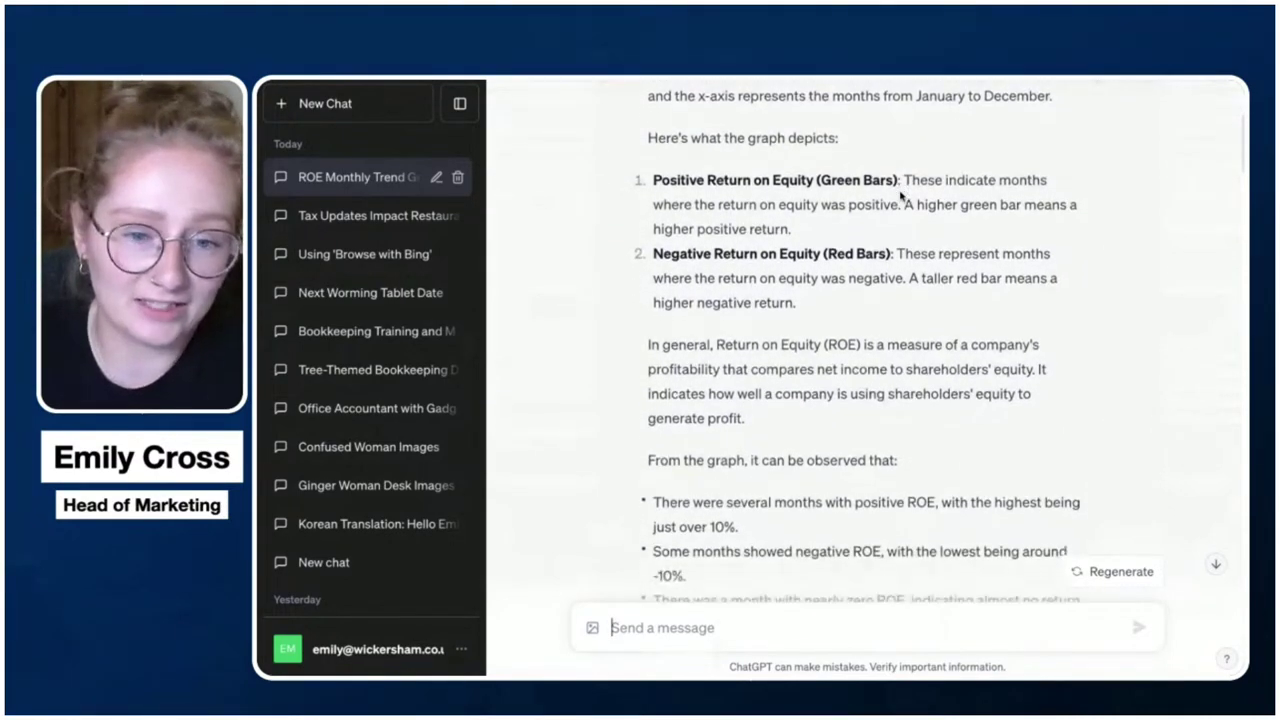
{"action": "scroll", "coordinate": [900, 197], "scroll_direction": "up", "scroll_amount": 6}
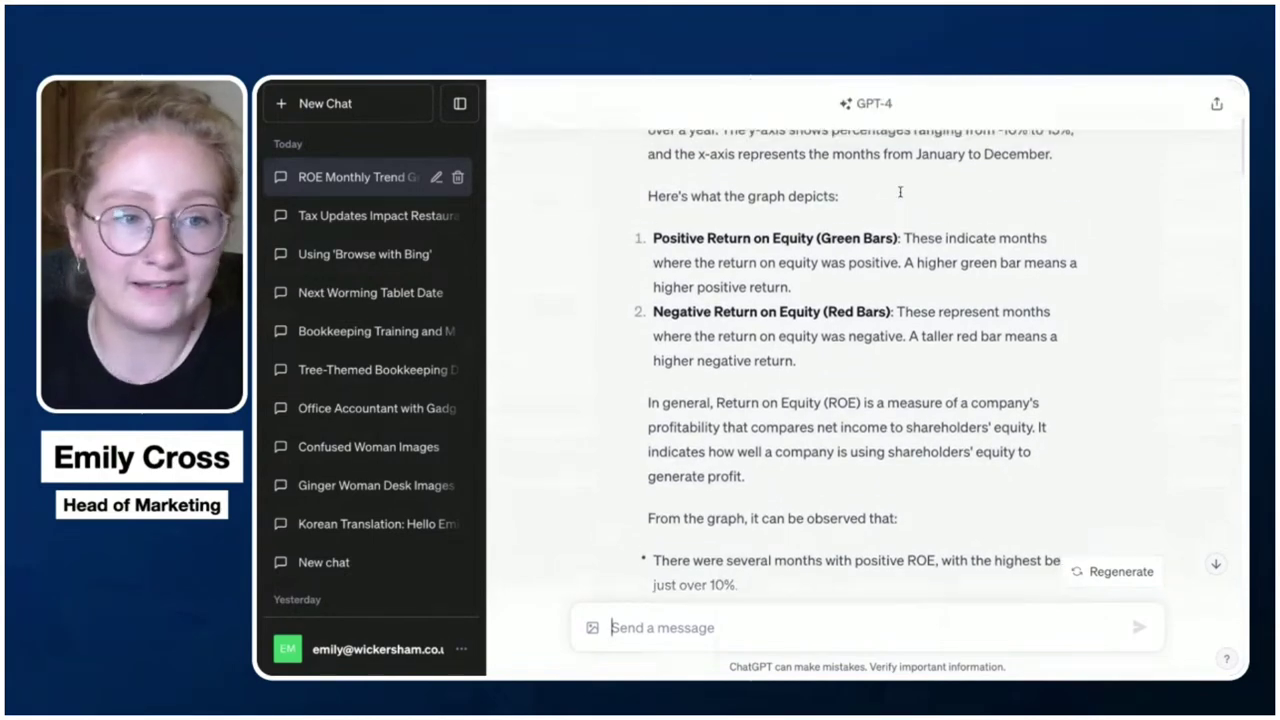
{"action": "scroll", "coordinate": [900, 197], "scroll_direction": "up", "scroll_amount": 6}
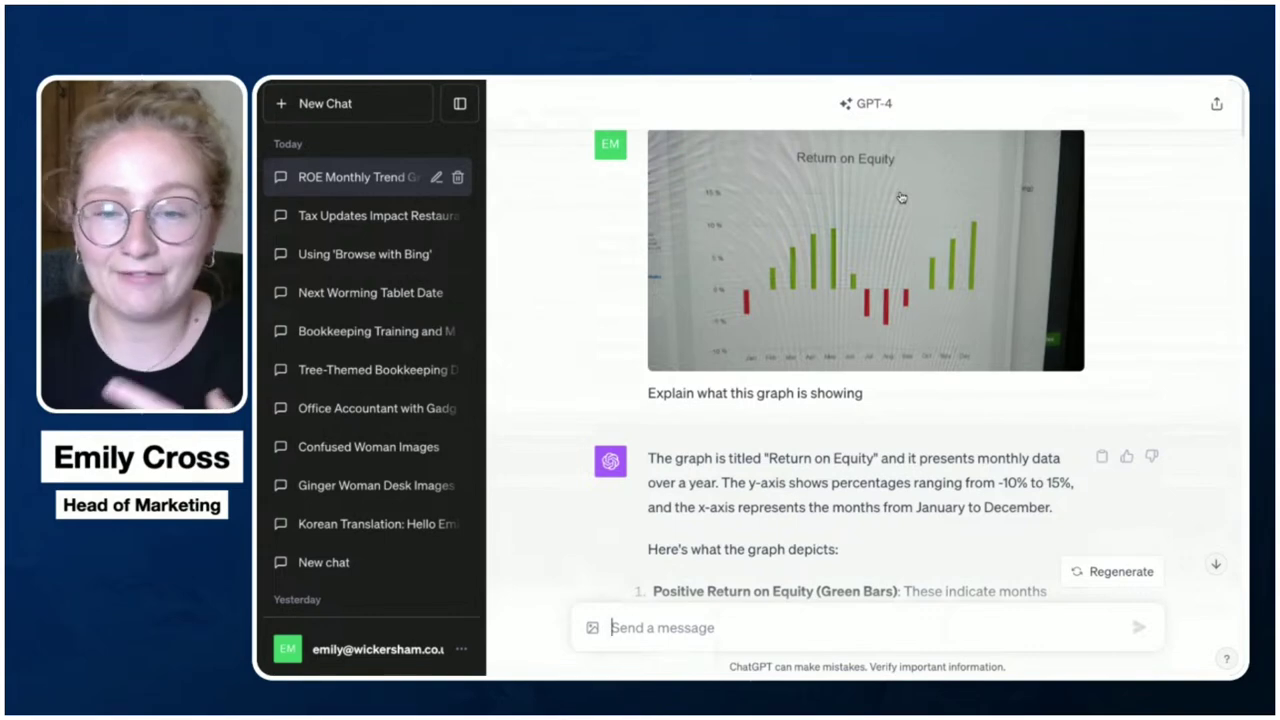
Read the follow-up question on what can be assumed about the business from the graph, and its answer
{"action": "scroll", "coordinate": [901, 197], "scroll_direction": "down", "scroll_amount": 8}
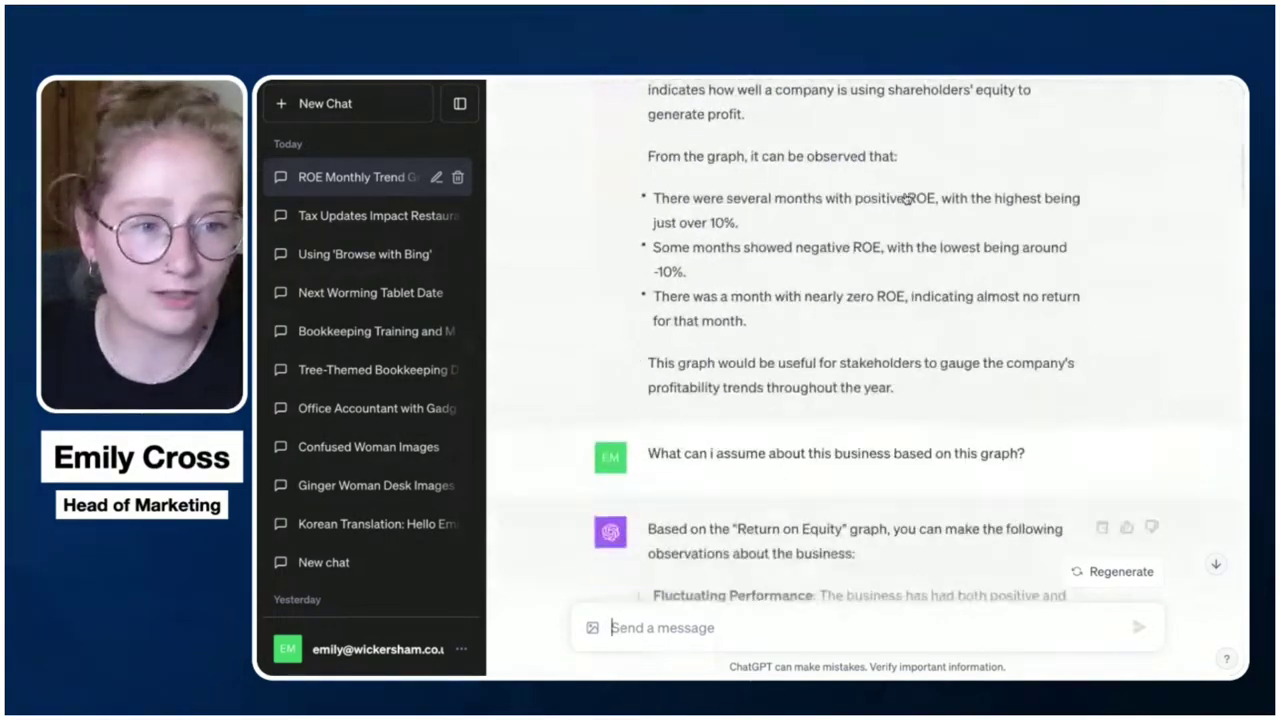
{"action": "scroll", "coordinate": [906, 198], "scroll_direction": "down", "scroll_amount": 2}
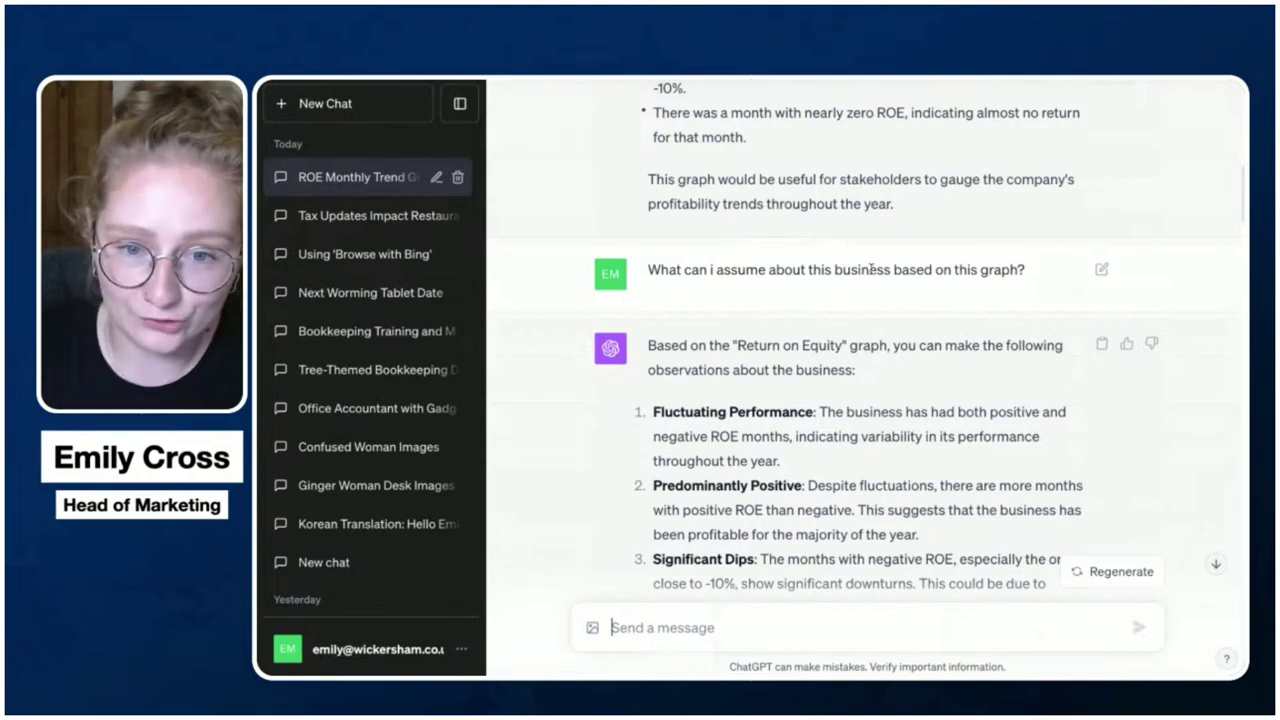
{"action": "scroll", "coordinate": [862, 269], "scroll_direction": "down", "scroll_amount": 3}
Review the Bookstore Weekly Schedule photo, the Tuesday shift replacement request, and the replies rechecking who works on Monday
{"action": "scroll", "coordinate": [871, 270], "scroll_direction": "down", "scroll_amount": 5}
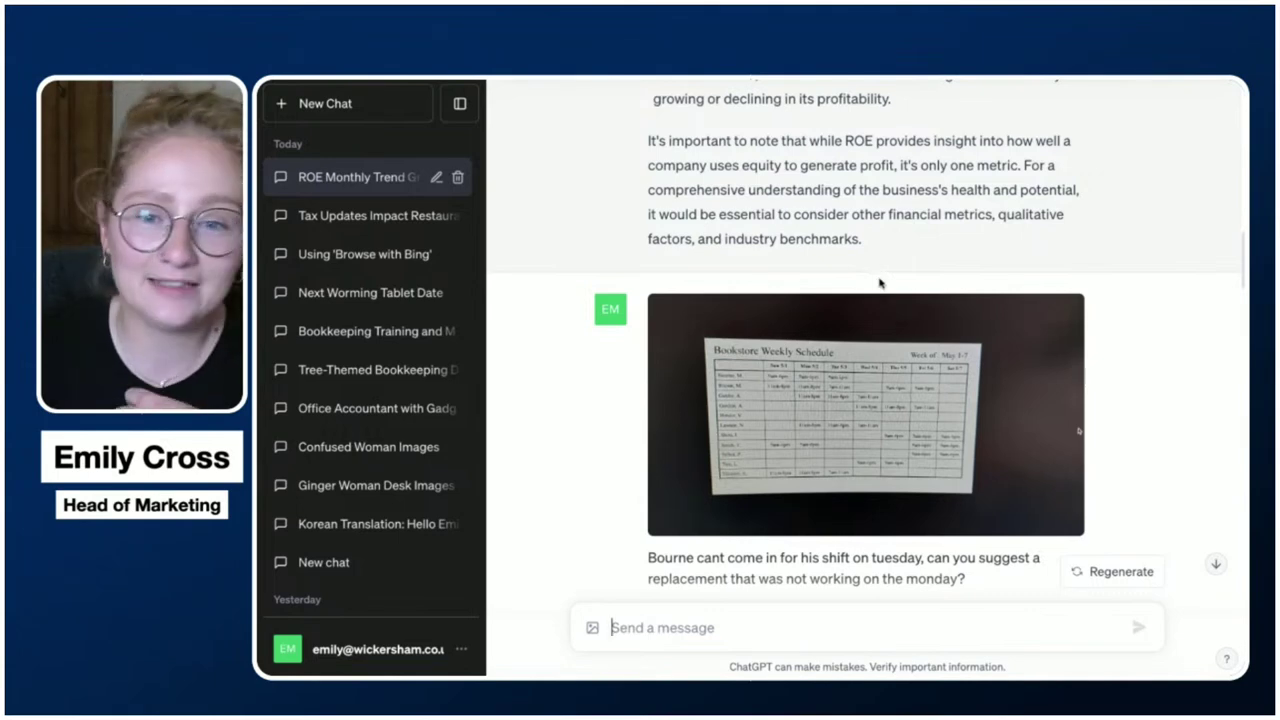
{"action": "scroll", "coordinate": [879, 283], "scroll_direction": "down", "scroll_amount": 5}
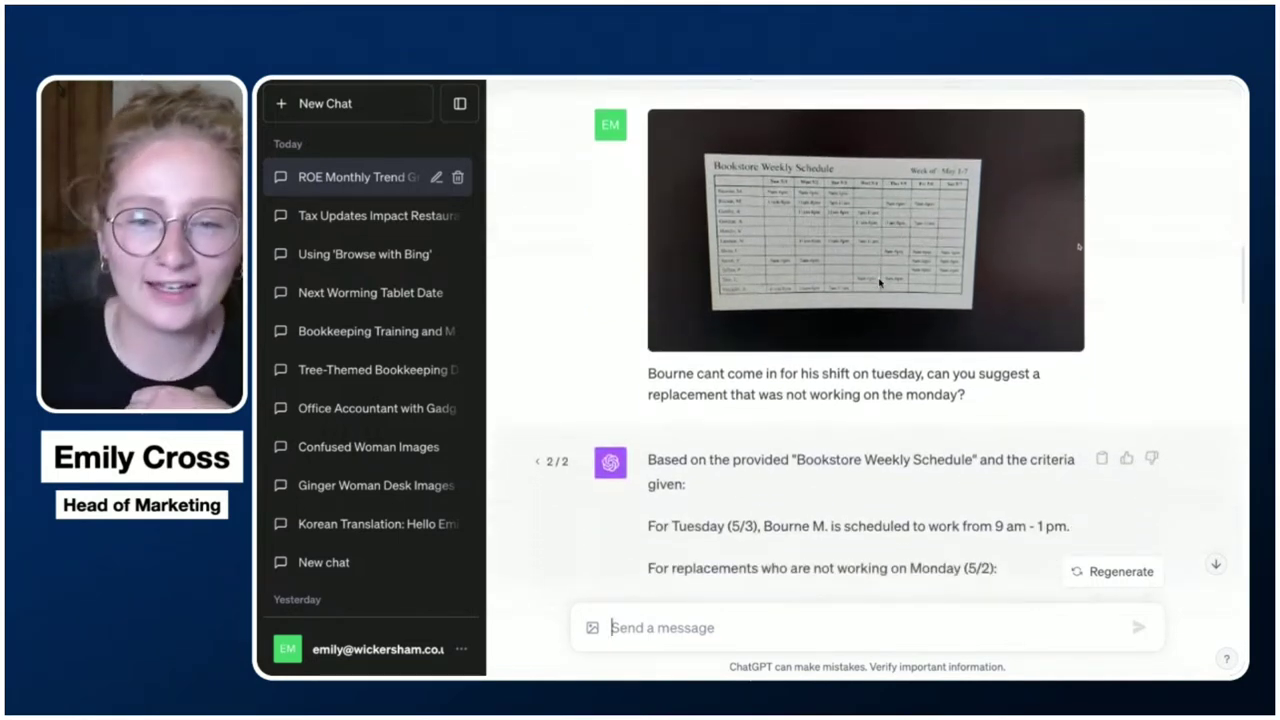
{"action": "scroll", "coordinate": [879, 283], "scroll_direction": "down", "scroll_amount": 1}
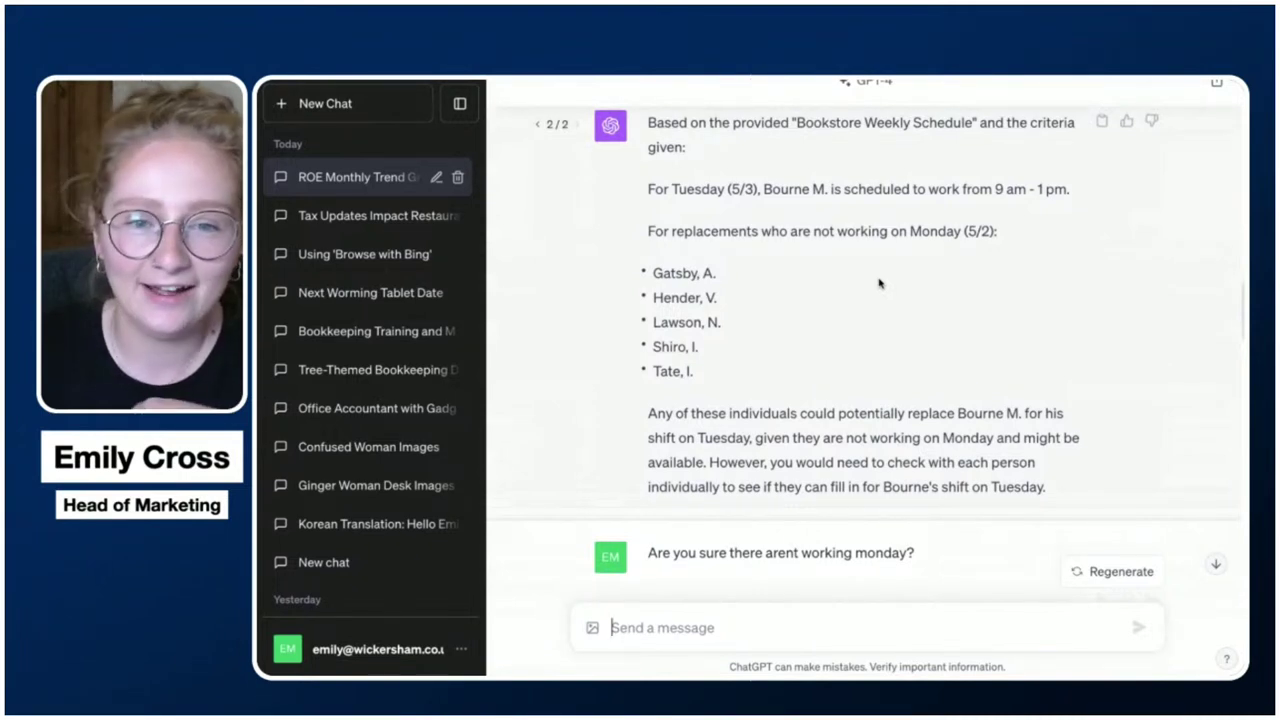
{"action": "scroll", "coordinate": [879, 283], "scroll_direction": "up", "scroll_amount": 1}
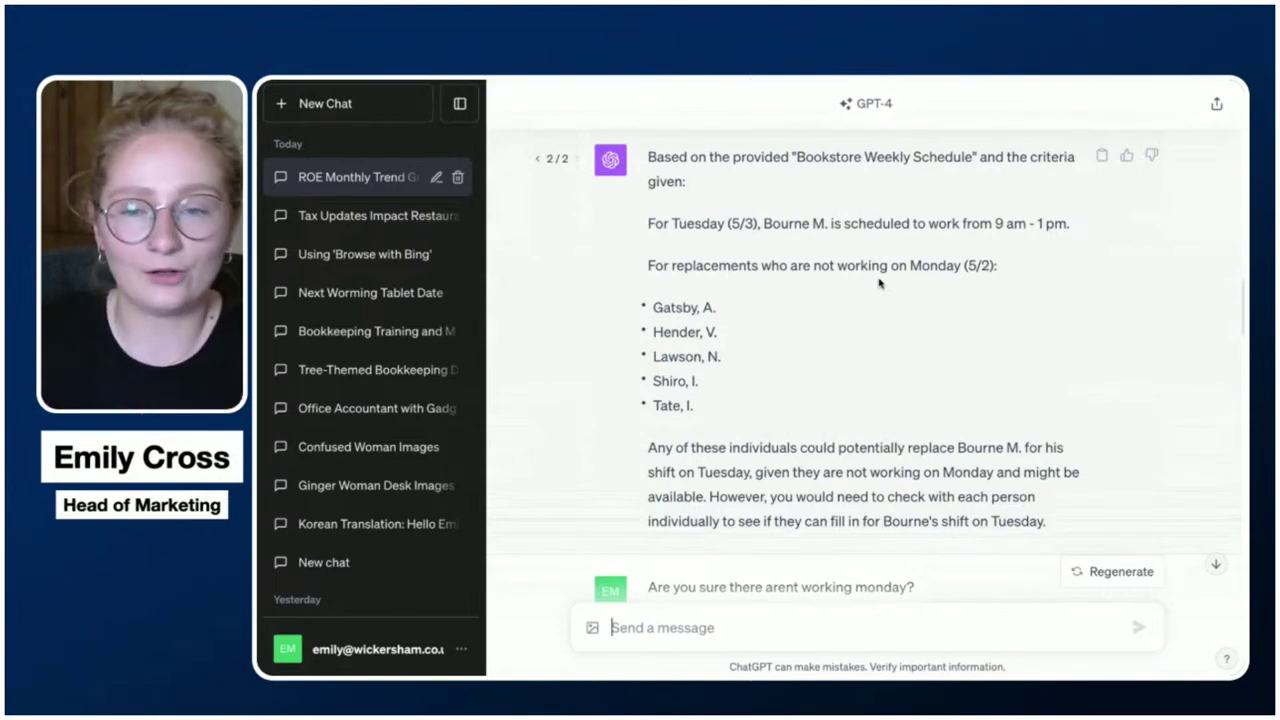
{"action": "scroll", "coordinate": [994, 285], "scroll_direction": "down", "scroll_amount": 3}
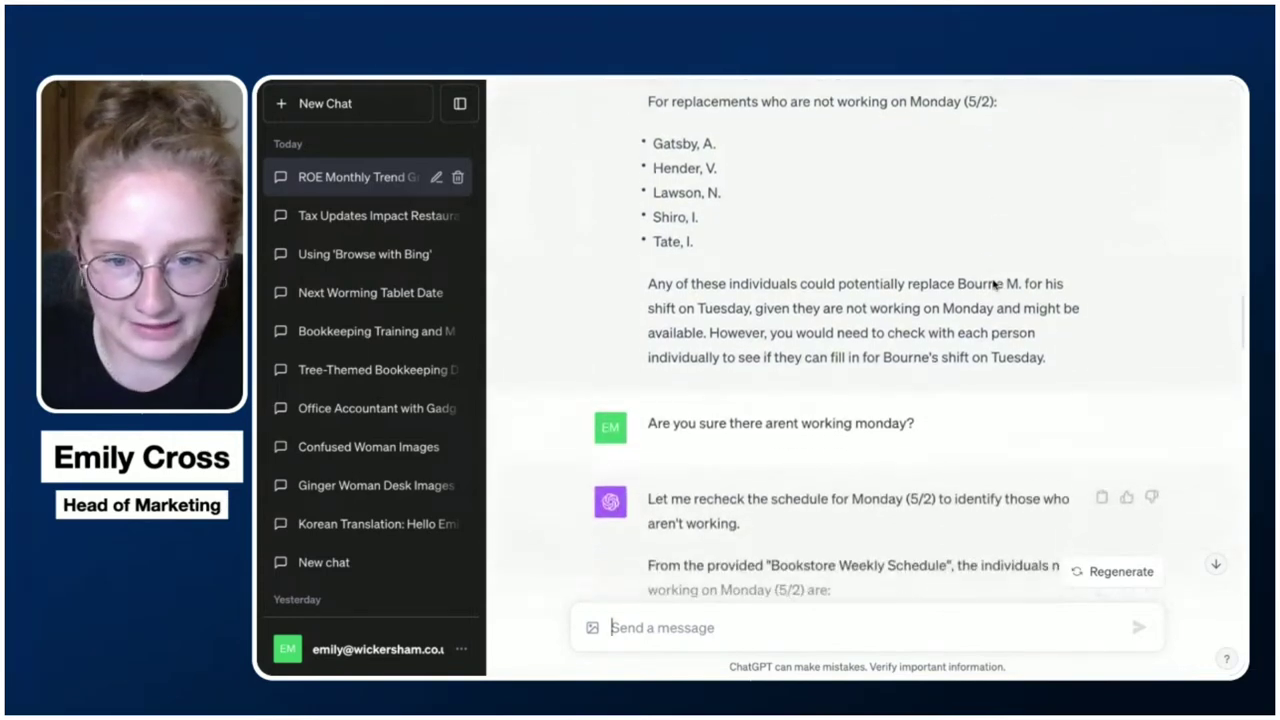
{"action": "scroll", "coordinate": [994, 285], "scroll_direction": "down", "scroll_amount": 8}
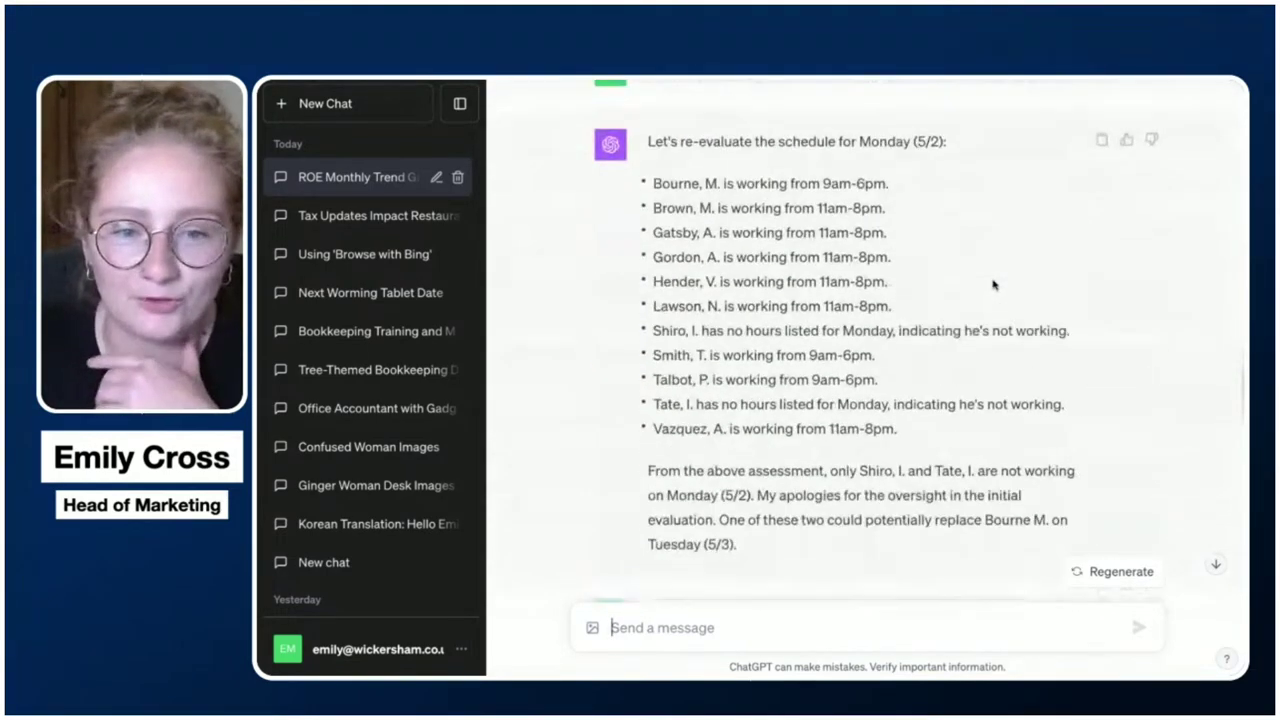
Examine the seven-stage bookkeeping process diagram and the prompt requesting a step-by-step QuickBooks training system
{"action": "scroll", "coordinate": [994, 285], "scroll_direction": "down", "scroll_amount": 8}
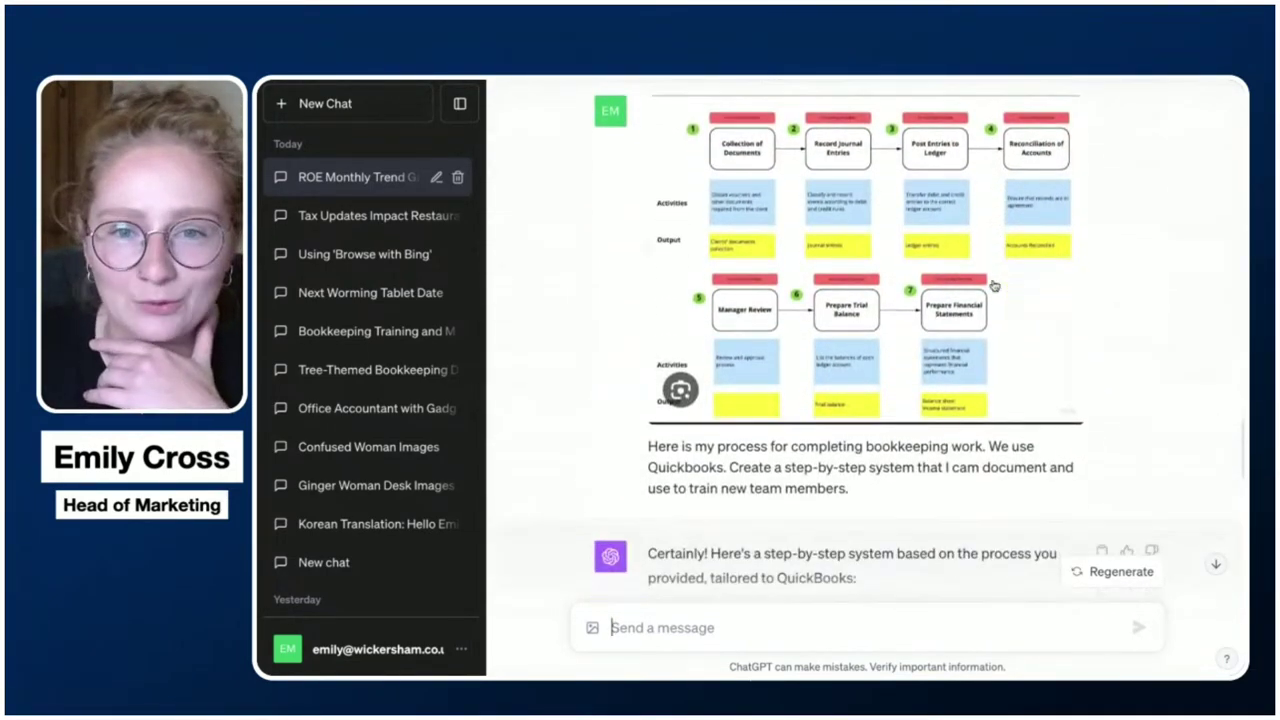
{"action": "scroll", "coordinate": [994, 285], "scroll_direction": "up", "scroll_amount": 1}
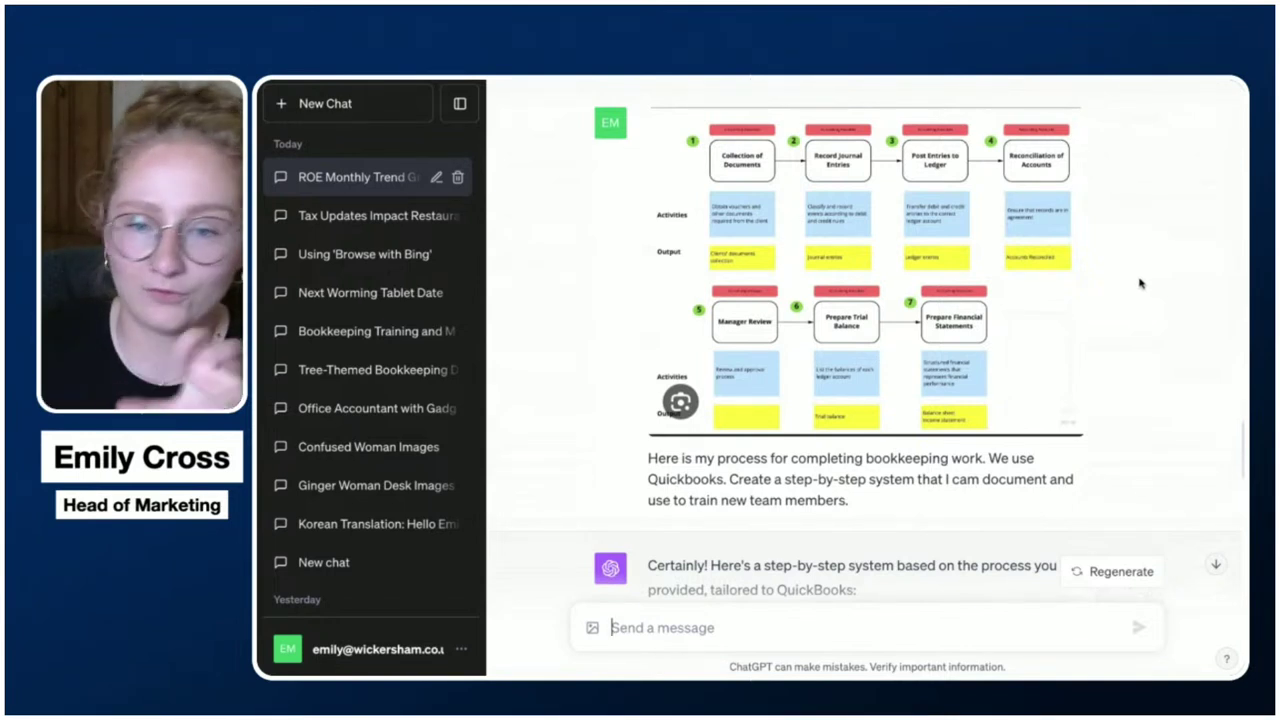
{"action": "scroll", "coordinate": [1139, 284], "scroll_direction": "down", "scroll_amount": 1}
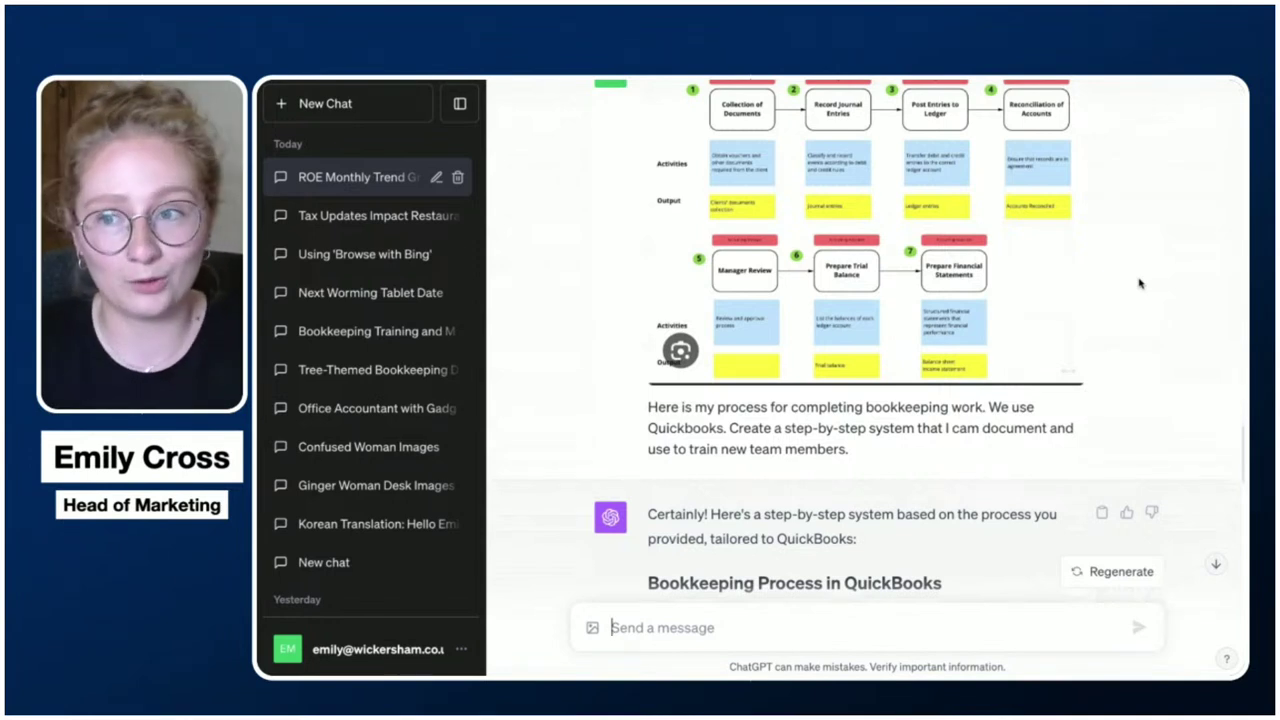
{"action": "scroll", "coordinate": [1140, 288], "scroll_direction": "down", "scroll_amount": 2}
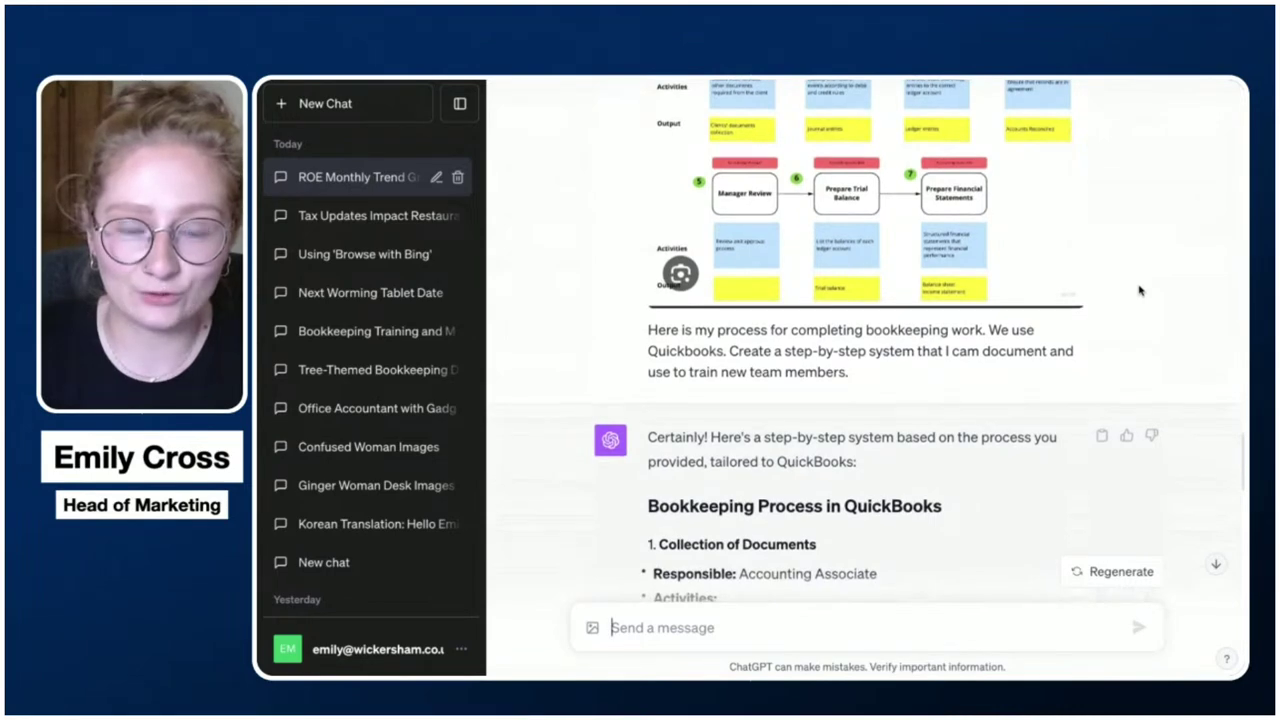
Read through the Bookkeeping Process in QuickBooks reply, from Collection of Documents to the additional training tips
{"action": "scroll", "coordinate": [1140, 290], "scroll_direction": "down", "scroll_amount": 5}
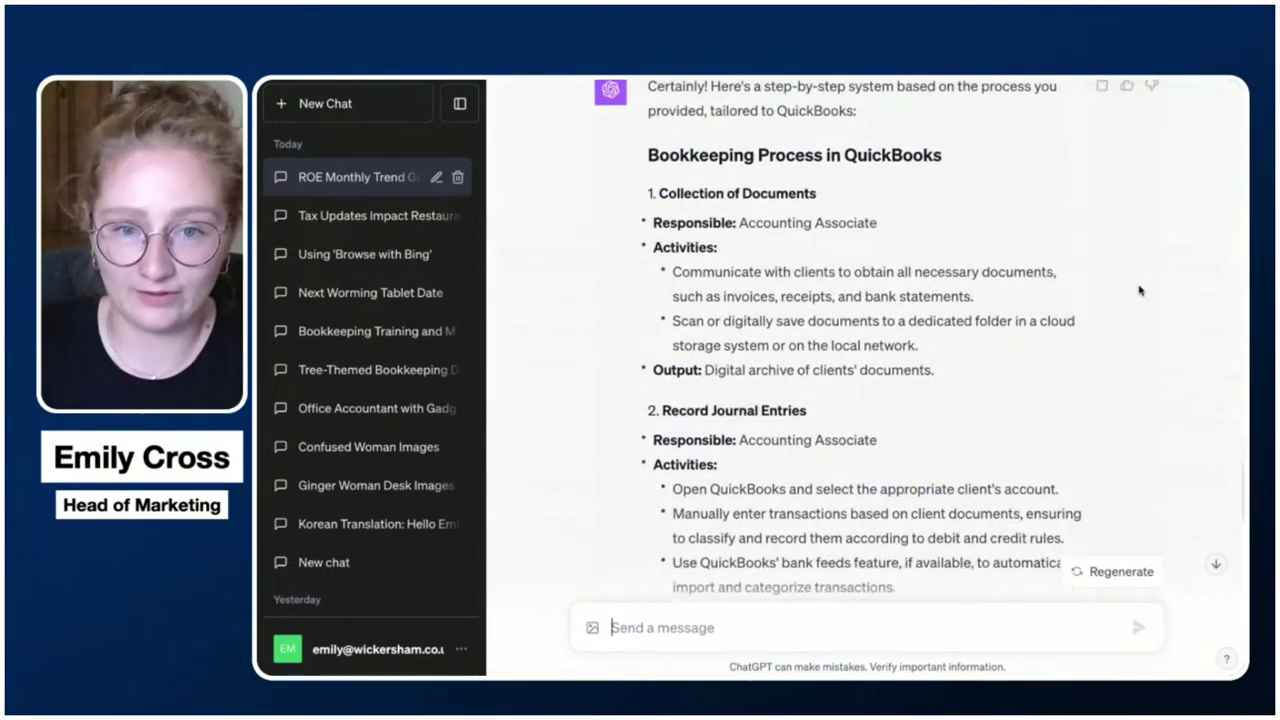
{"action": "scroll", "coordinate": [1140, 290], "scroll_direction": "down", "scroll_amount": 1}
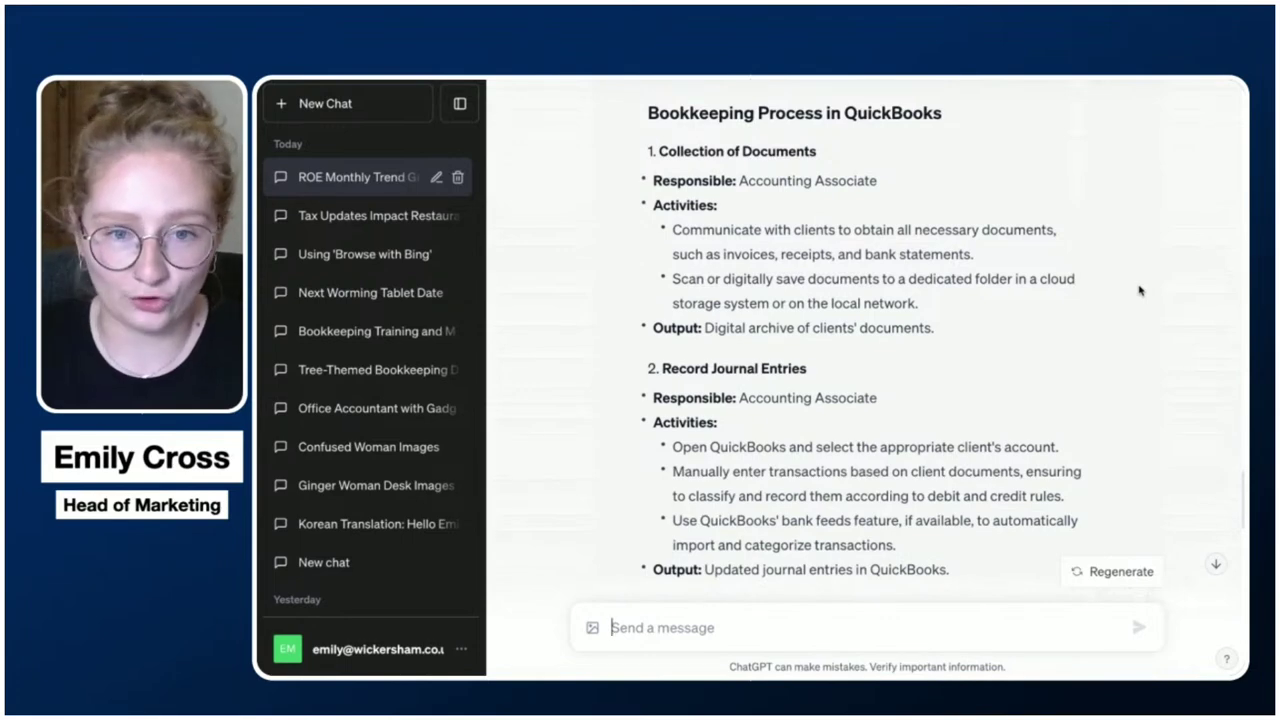
{"action": "scroll", "coordinate": [1140, 290], "scroll_direction": "down", "scroll_amount": 7}
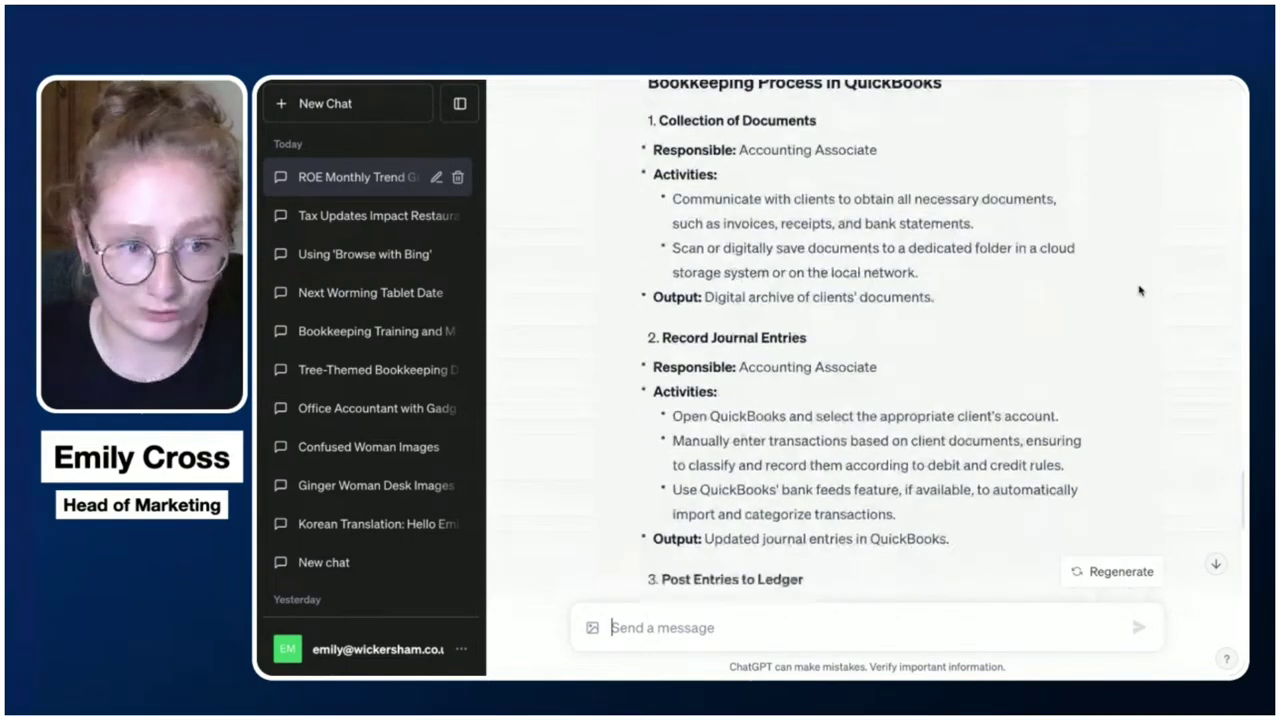
{"action": "scroll", "coordinate": [1139, 290], "scroll_direction": "down", "scroll_amount": 12}
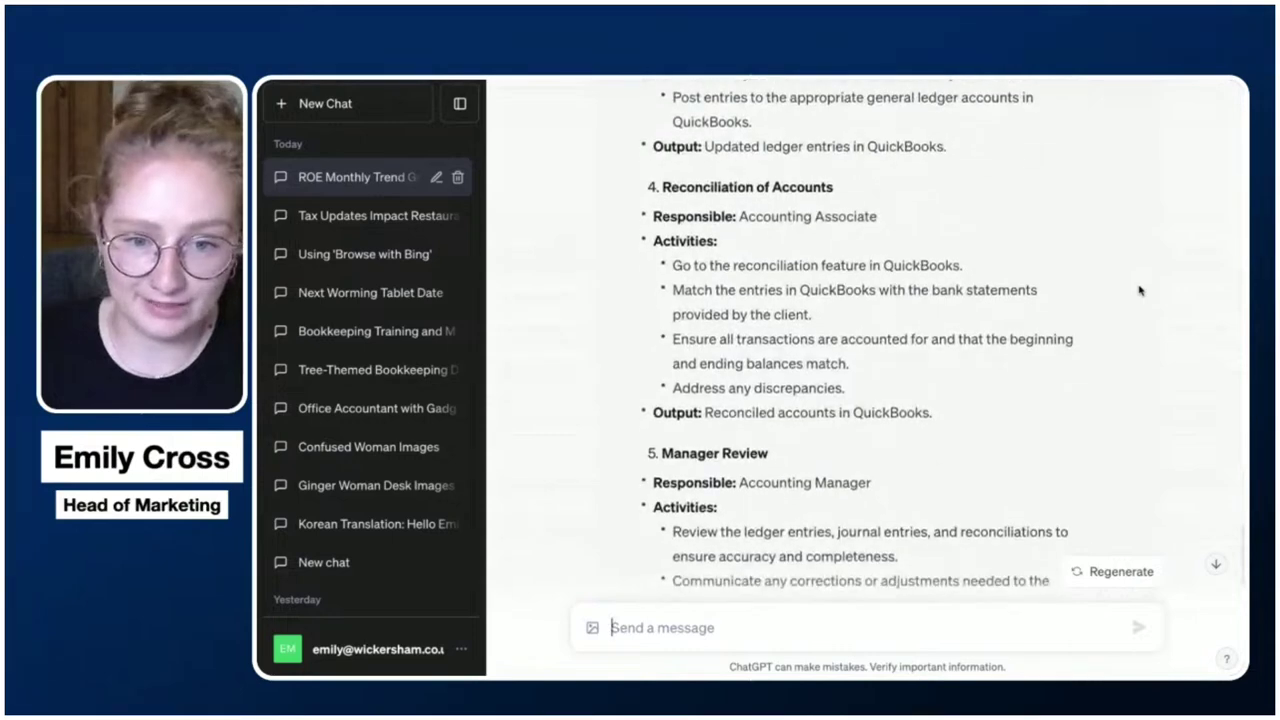
{"action": "scroll", "coordinate": [1139, 290], "scroll_direction": "down", "scroll_amount": 4}
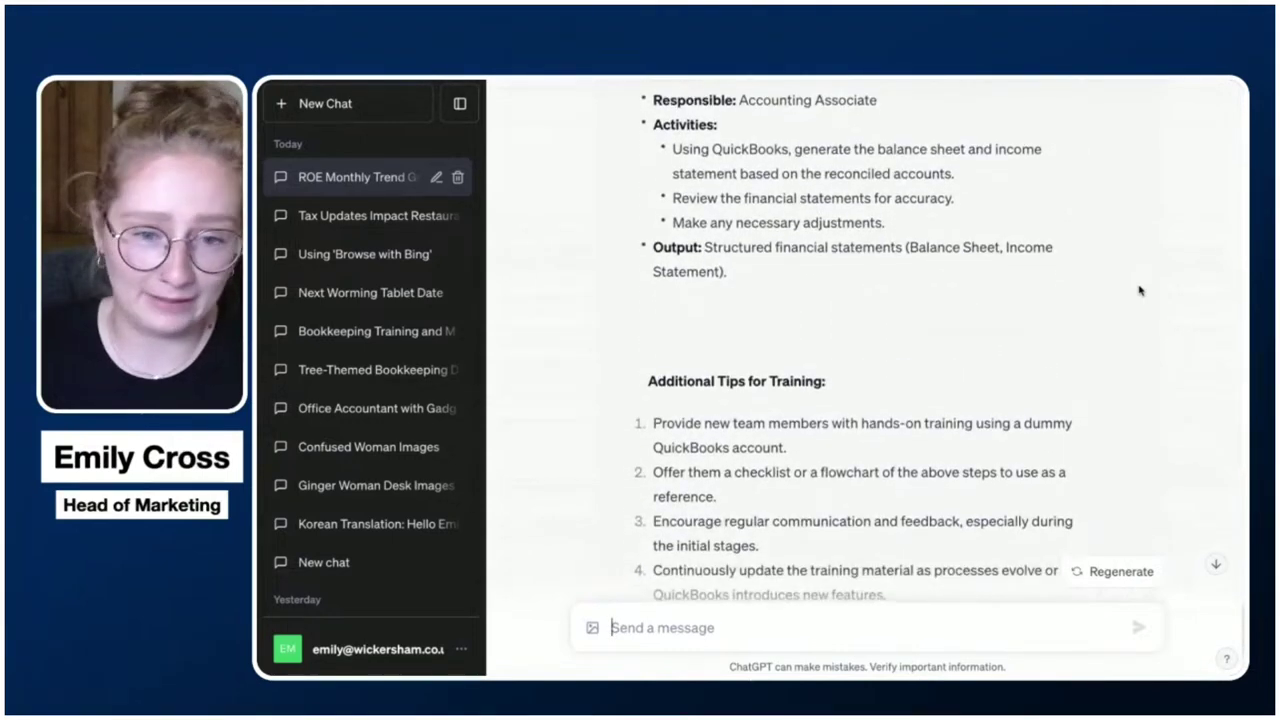